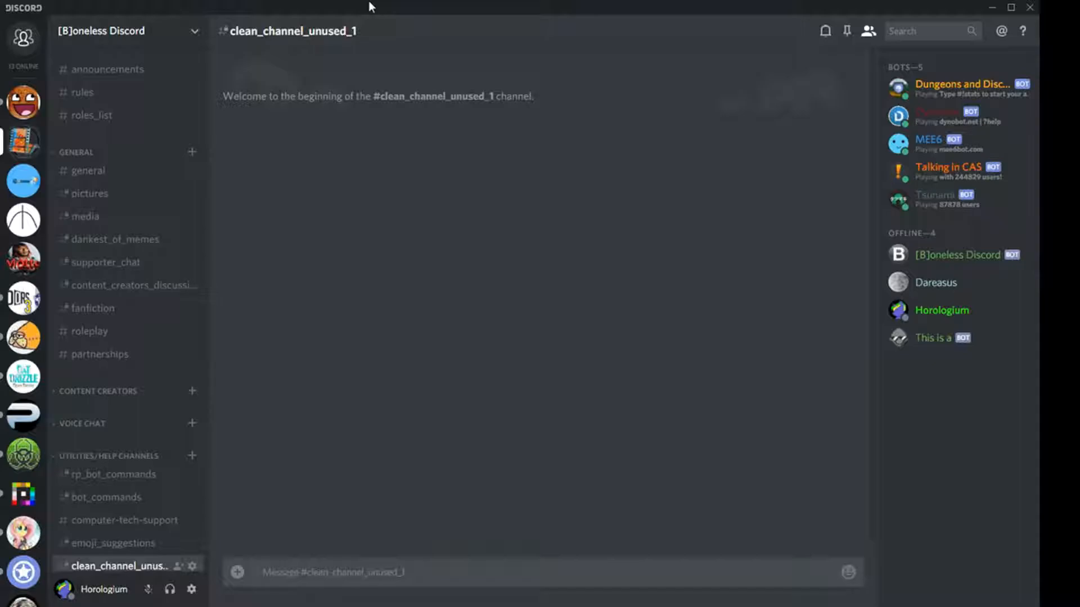
click(148, 34)
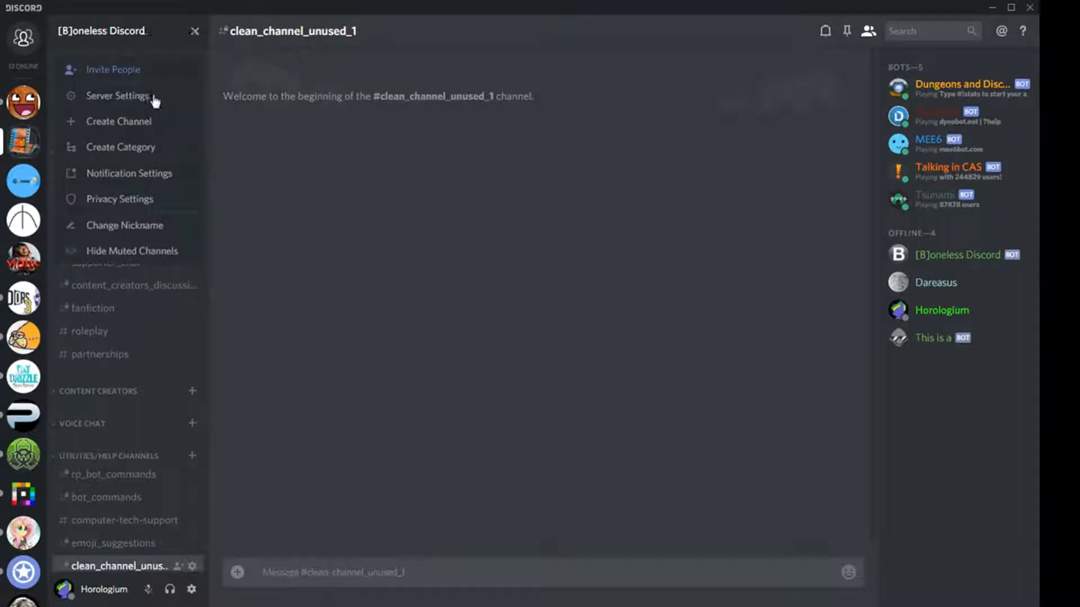
click(154, 104)
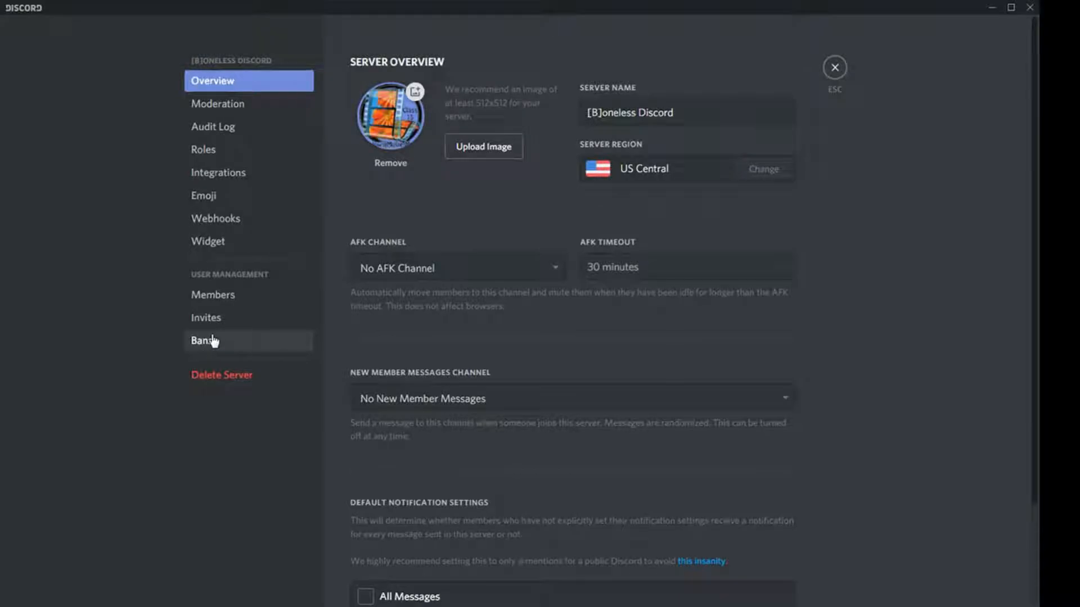
click(264, 157)
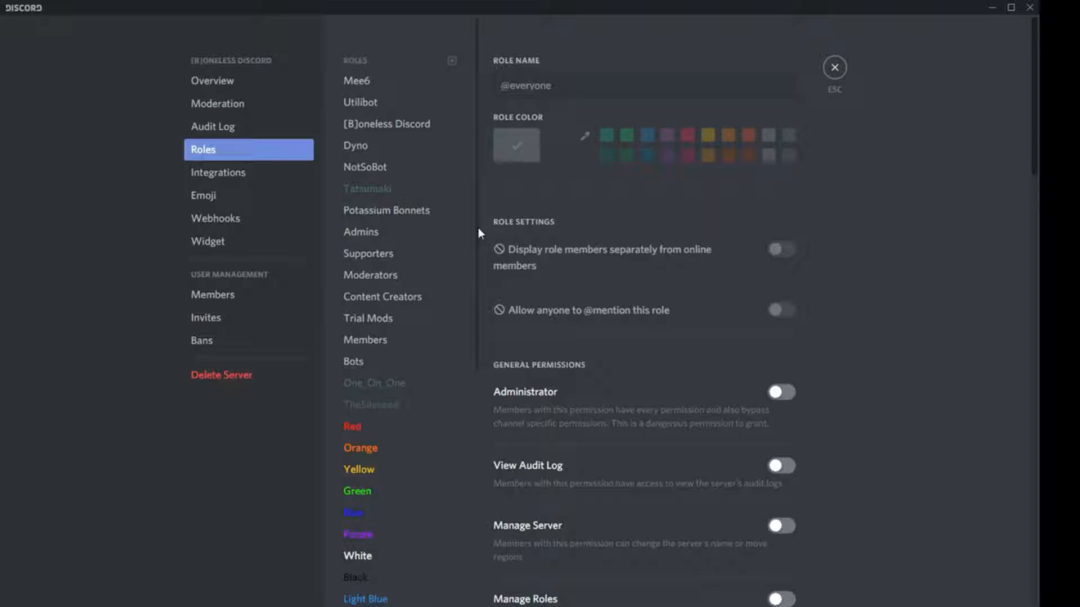
scroll(479, 234, down, 1)
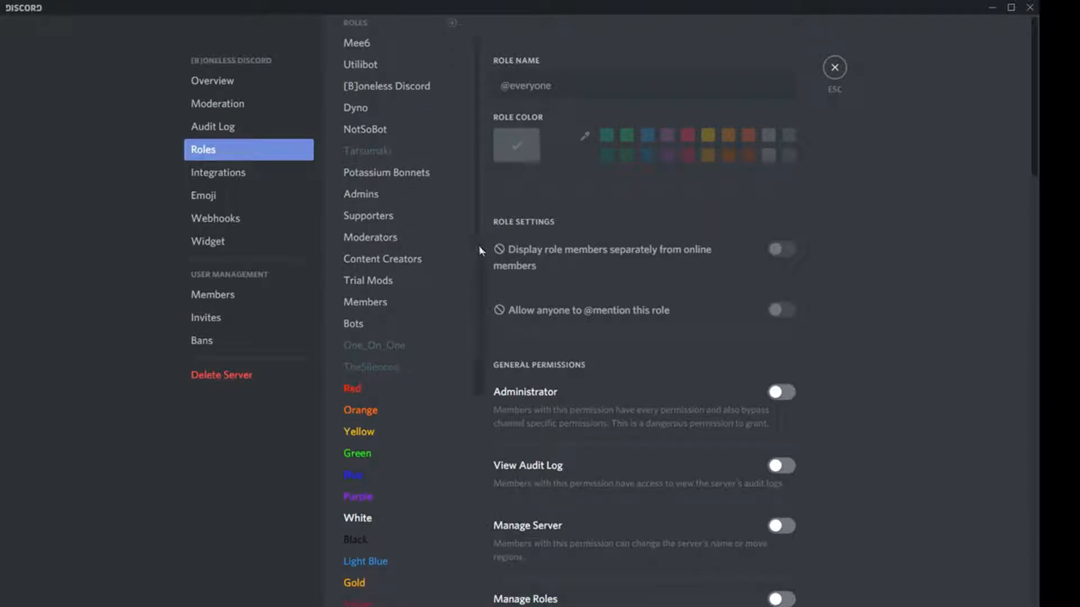
drag(479, 249, 475, 477)
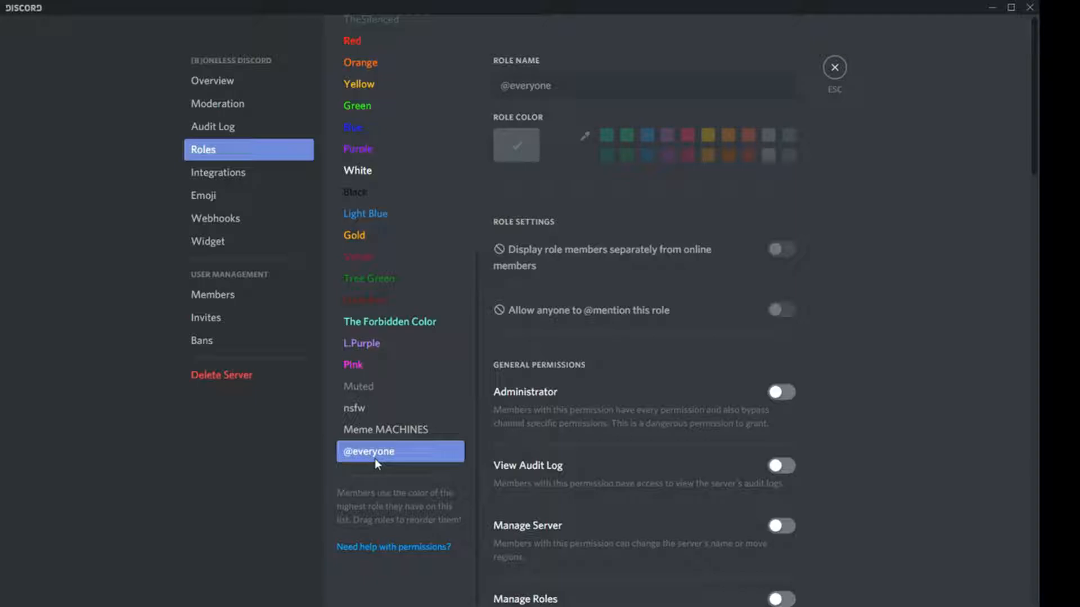
drag(476, 393, 458, 109)
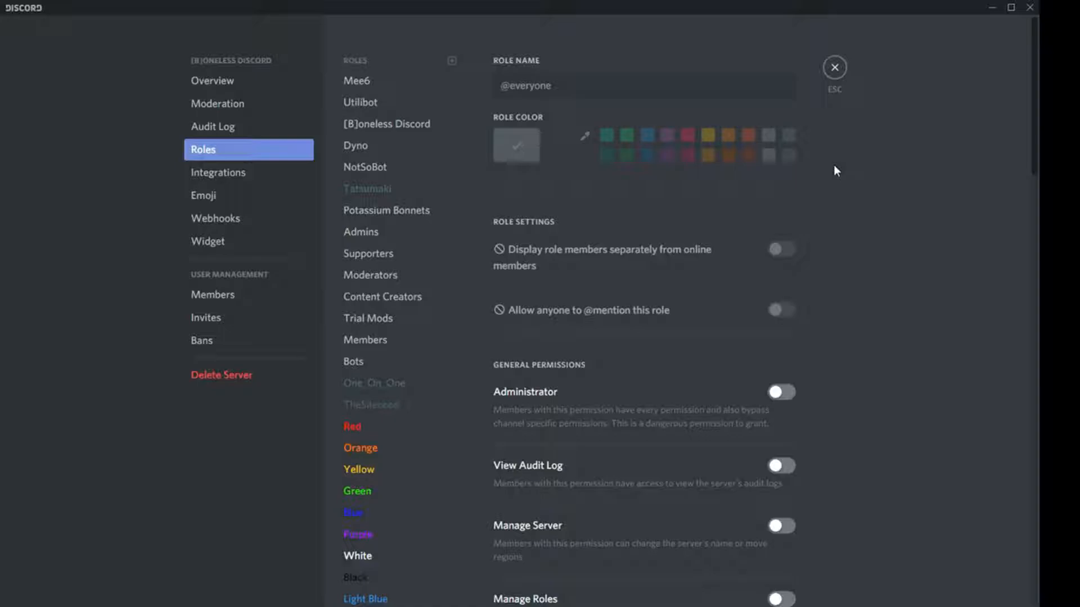
key(Escape)
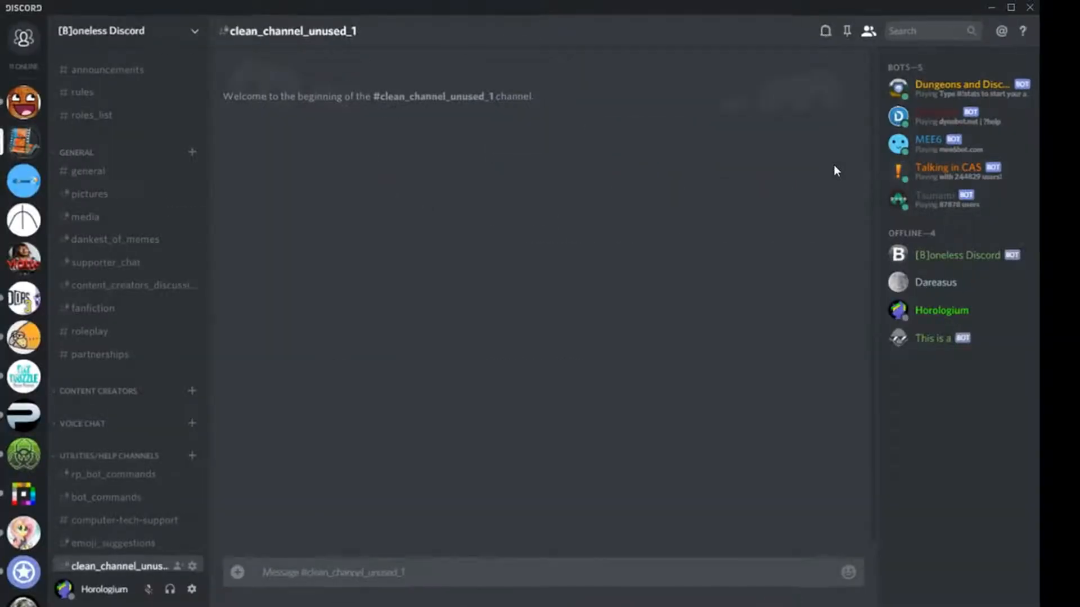
click(191, 565)
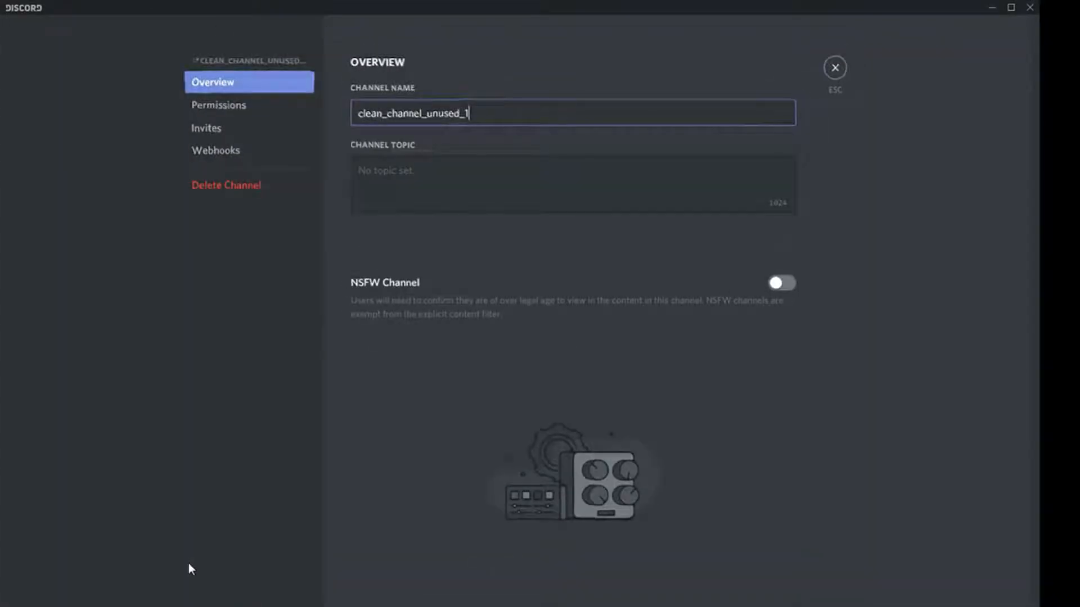
click(231, 102)
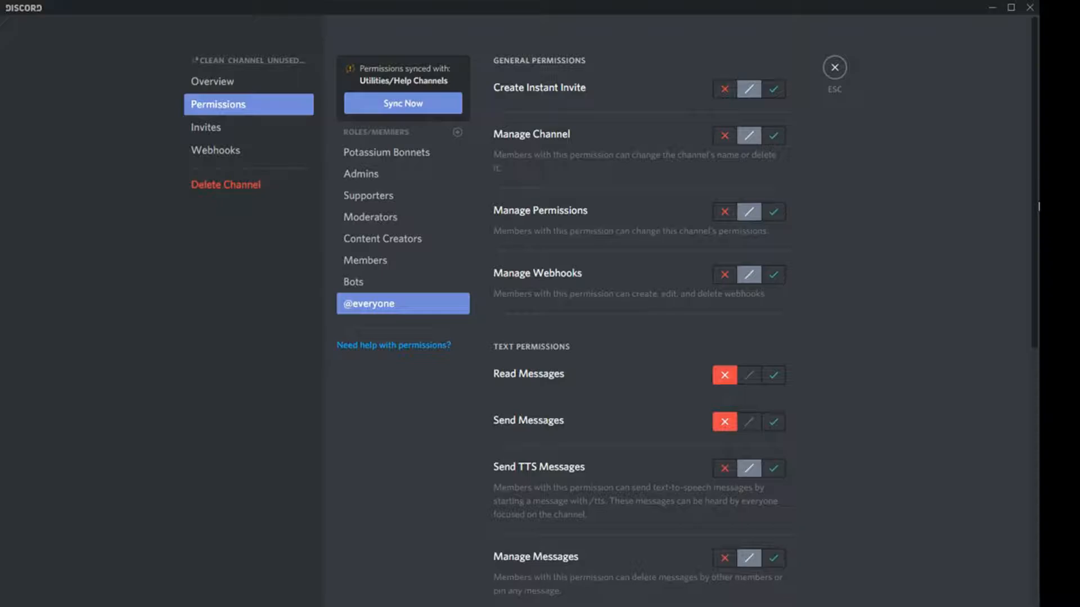
drag(1038, 207, 1032, 361)
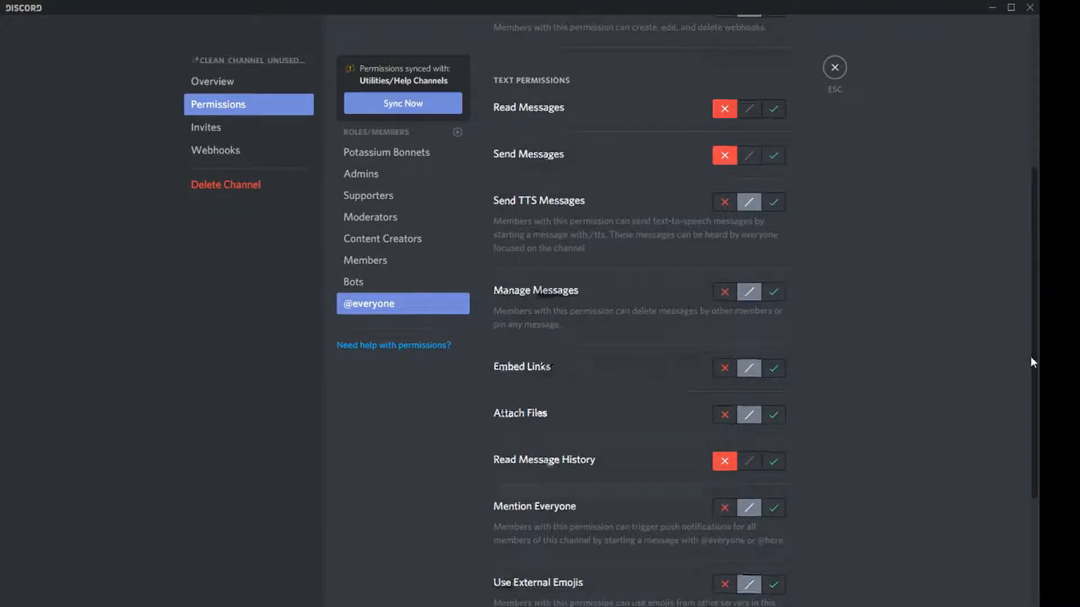
click(724, 376)
click(751, 370)
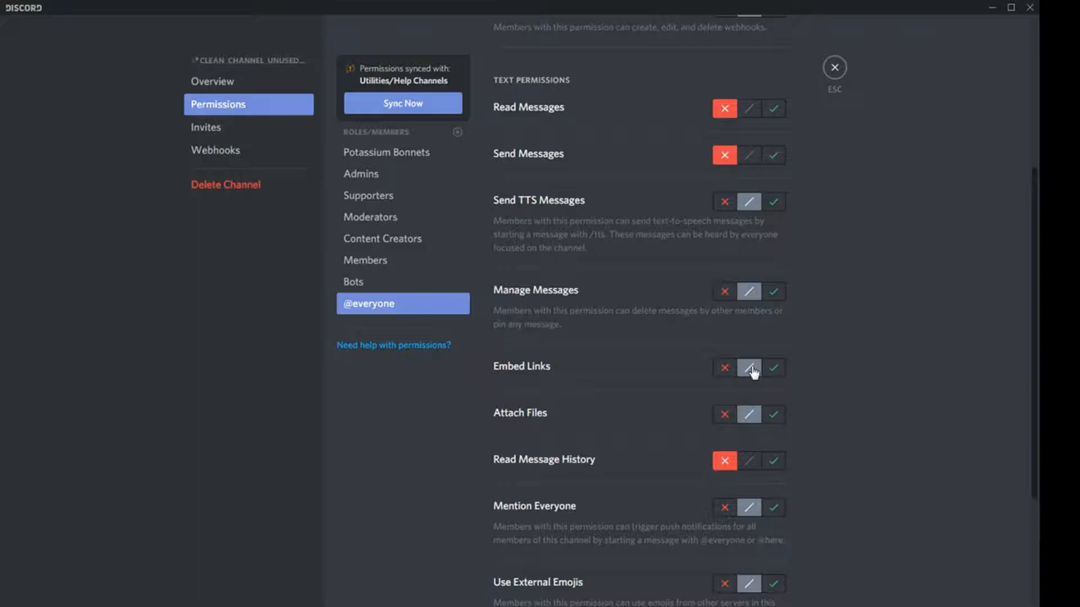
key(Escape)
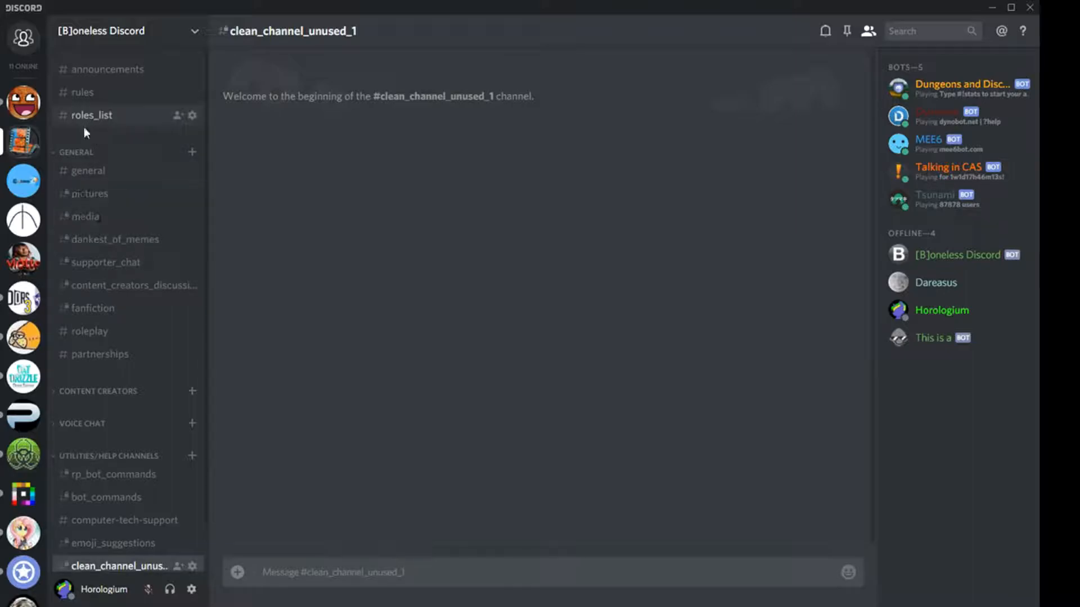
click(83, 157)
click(83, 157)
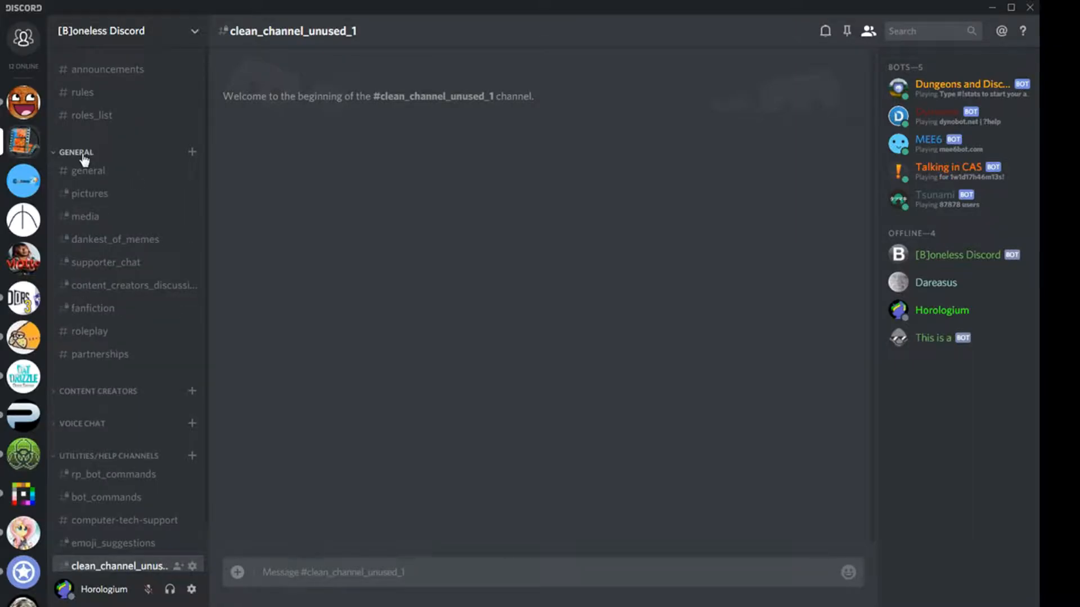
right_click(85, 160)
click(149, 225)
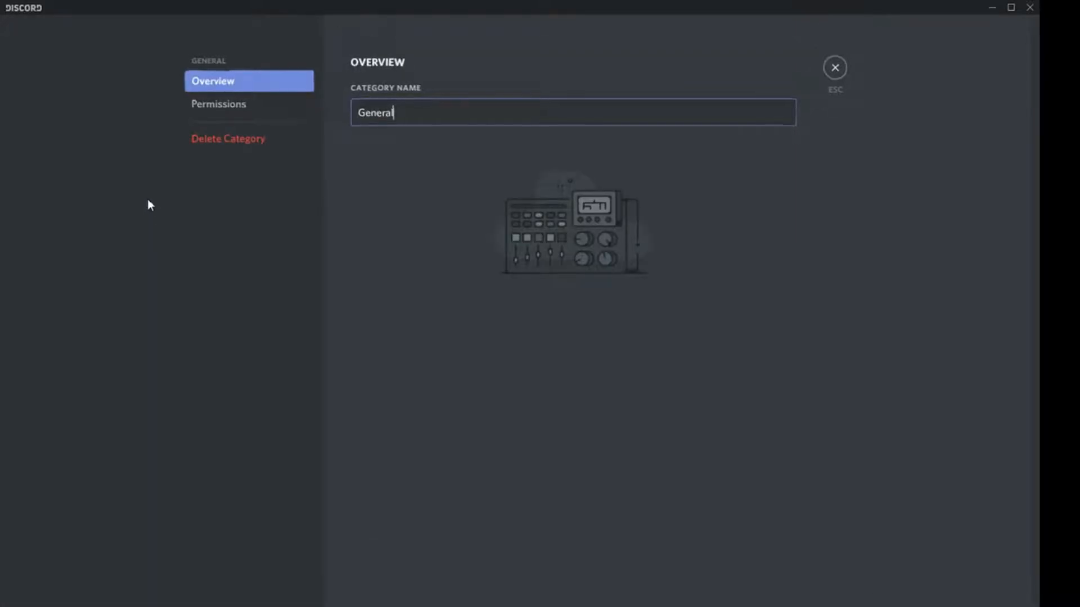
click(221, 110)
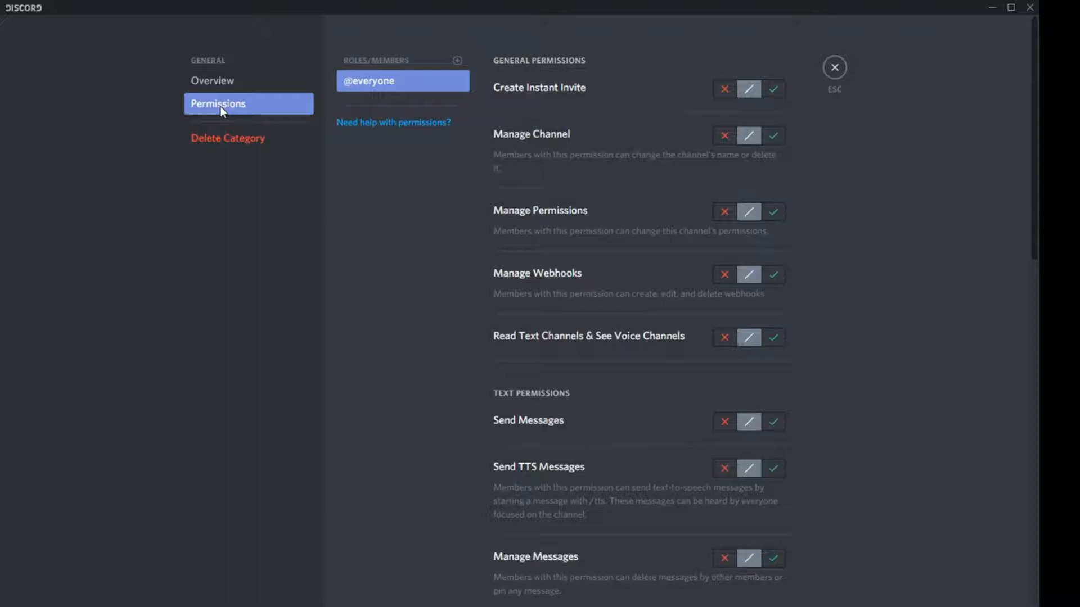
key(Escape)
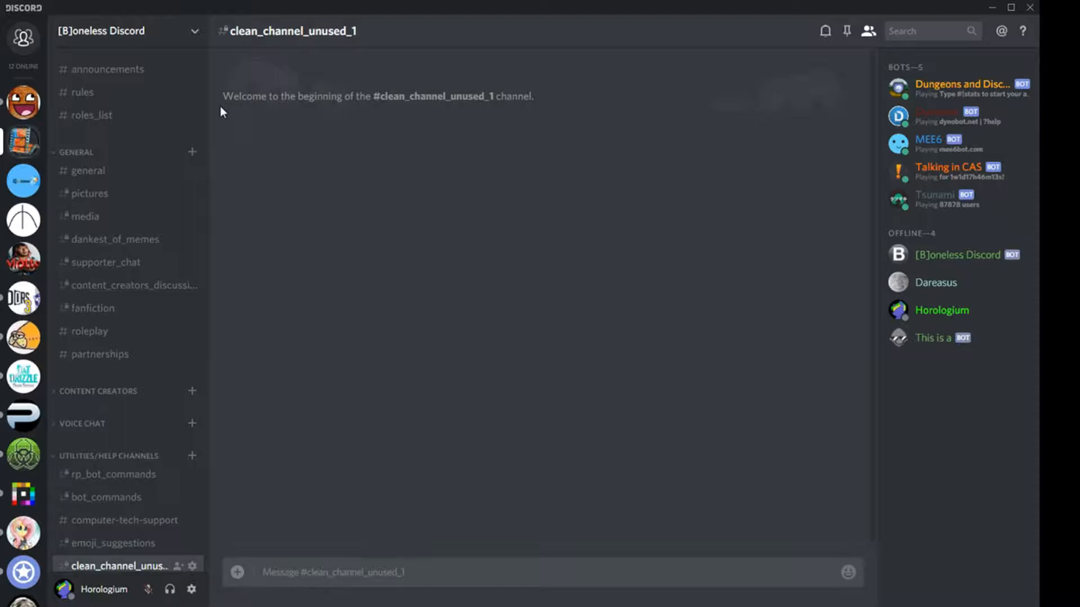
- Examine the Moderators role's general and text permissions in the server's role settings
click(134, 38)
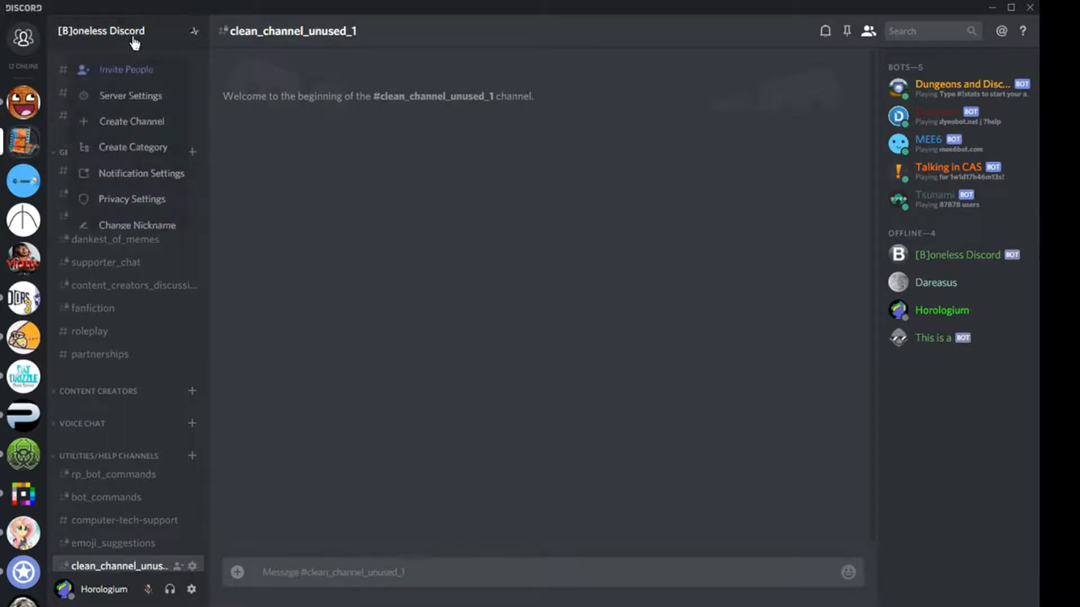
click(139, 98)
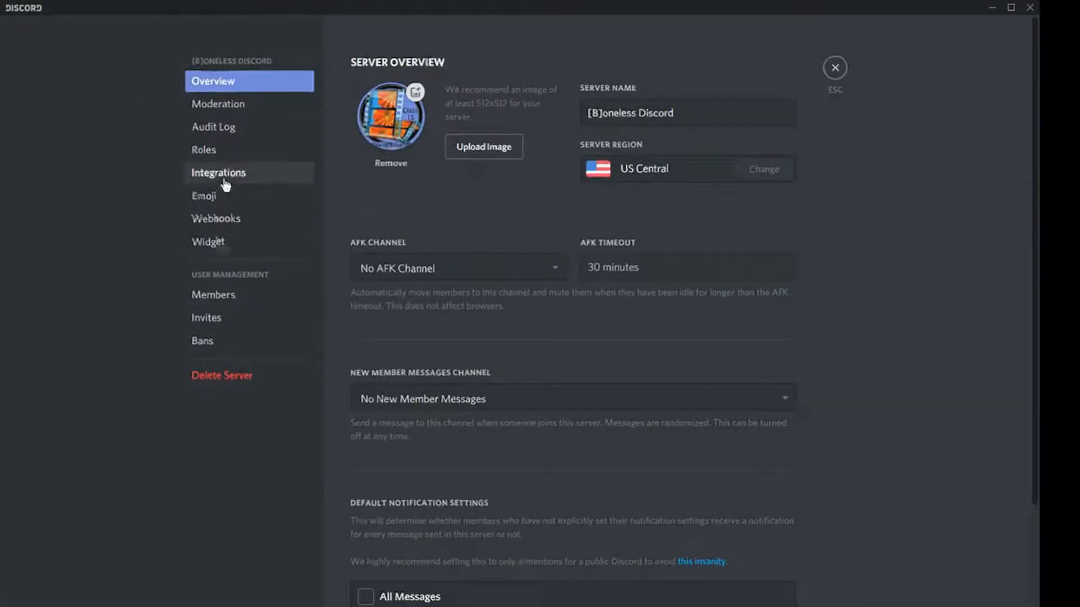
click(234, 164)
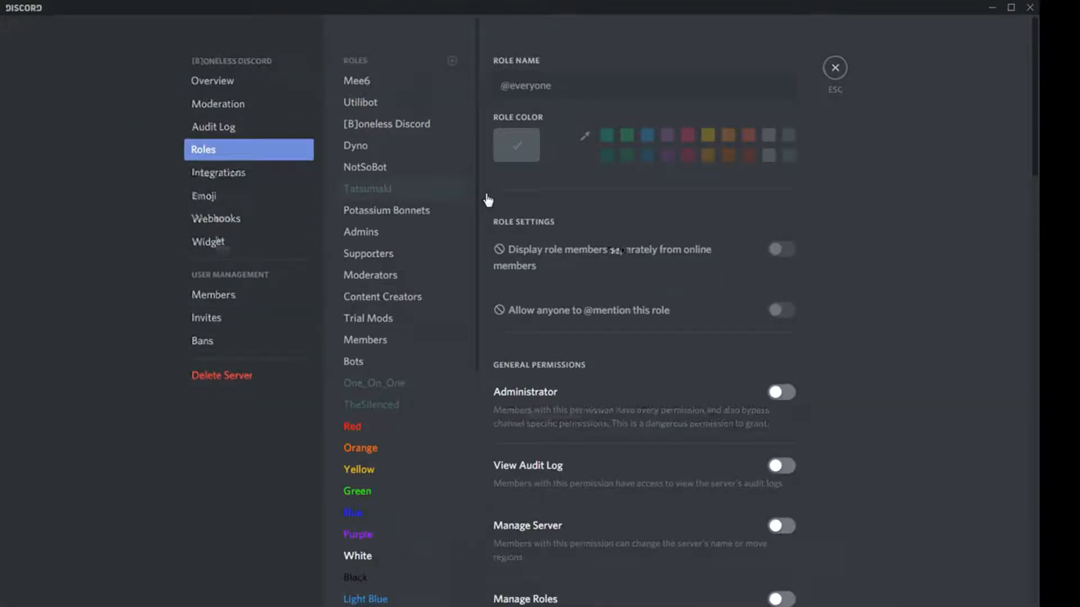
click(412, 274)
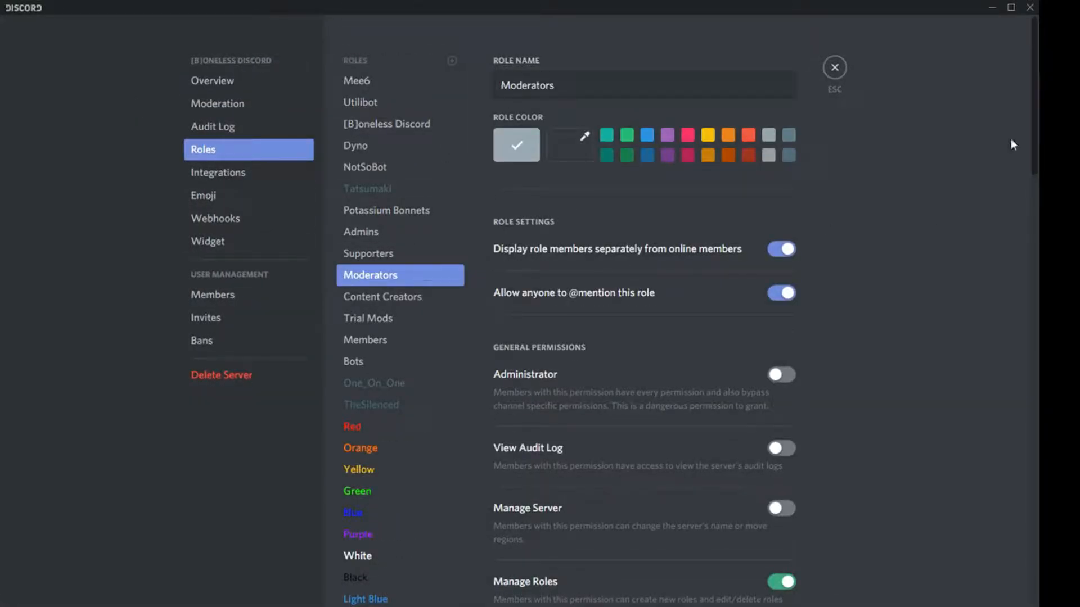
drag(1038, 73, 1038, 397)
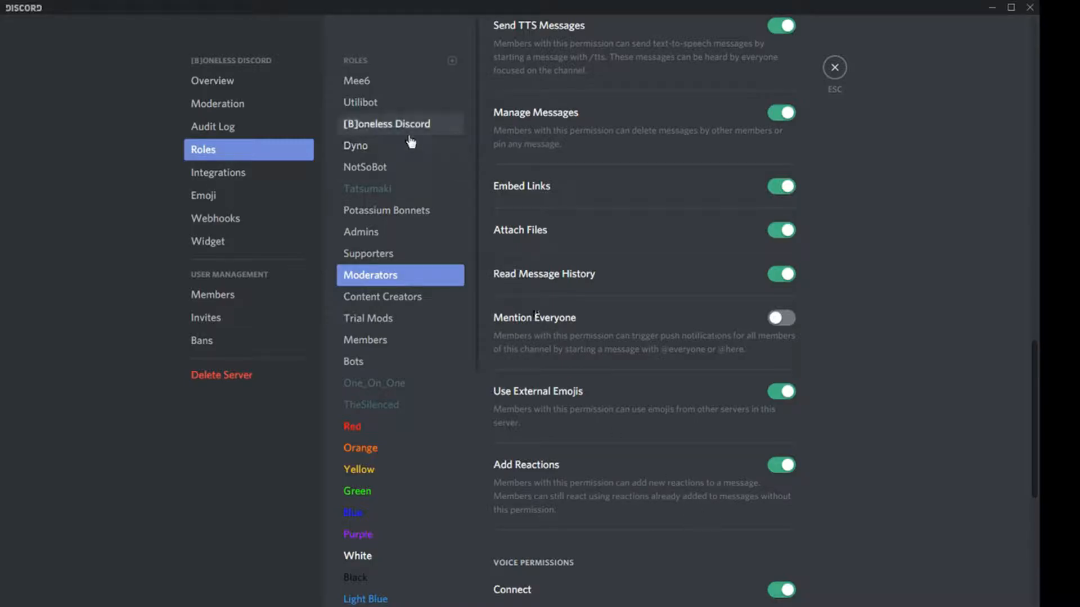
- Examine the Members role's permissions and close the server settings
click(383, 342)
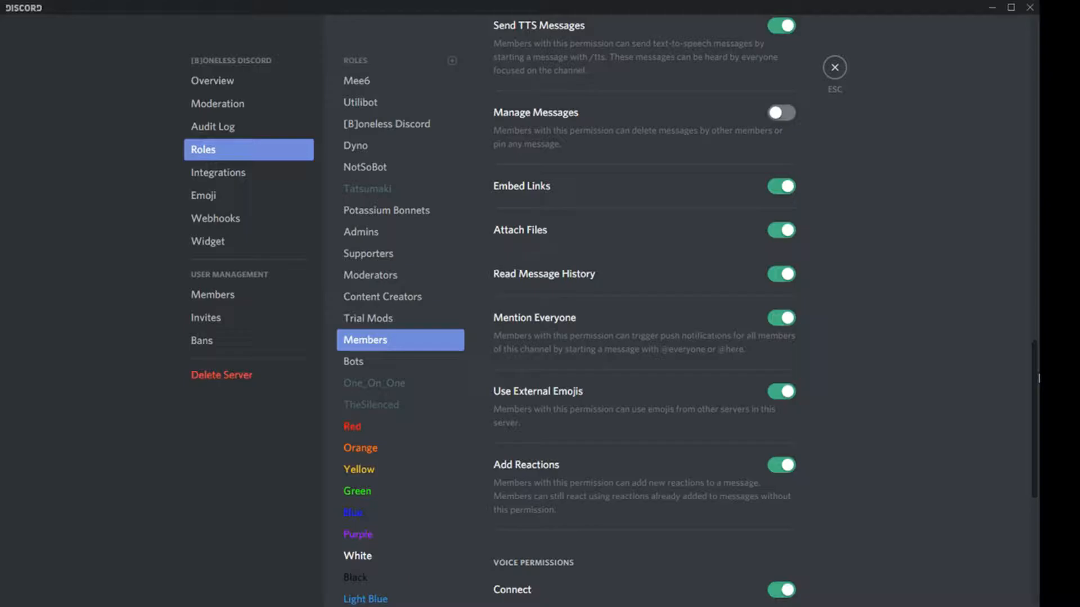
drag(1039, 378, 1019, 6)
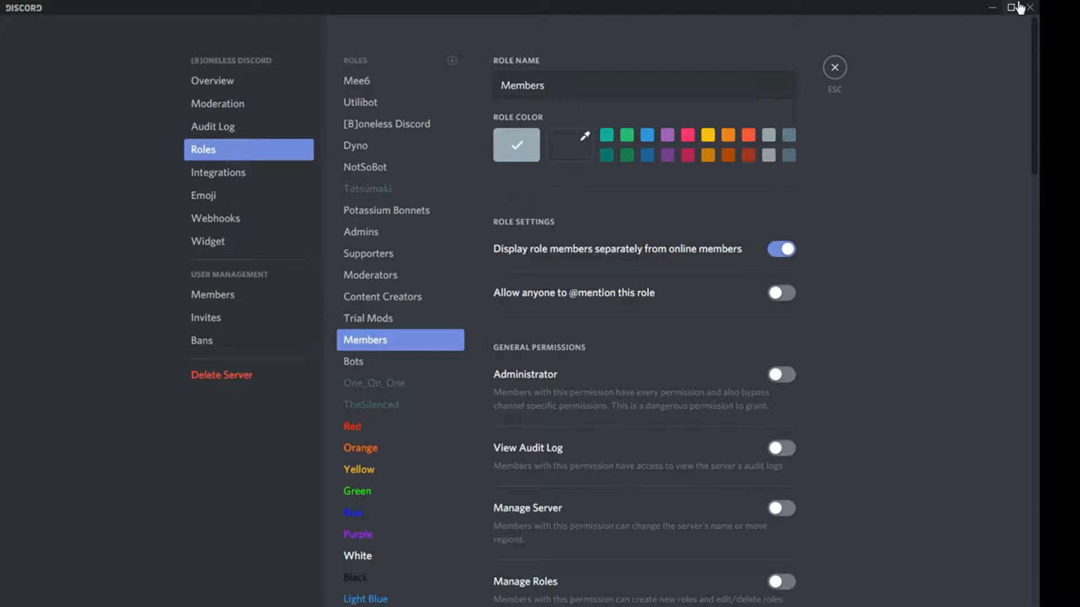
key(Escape)
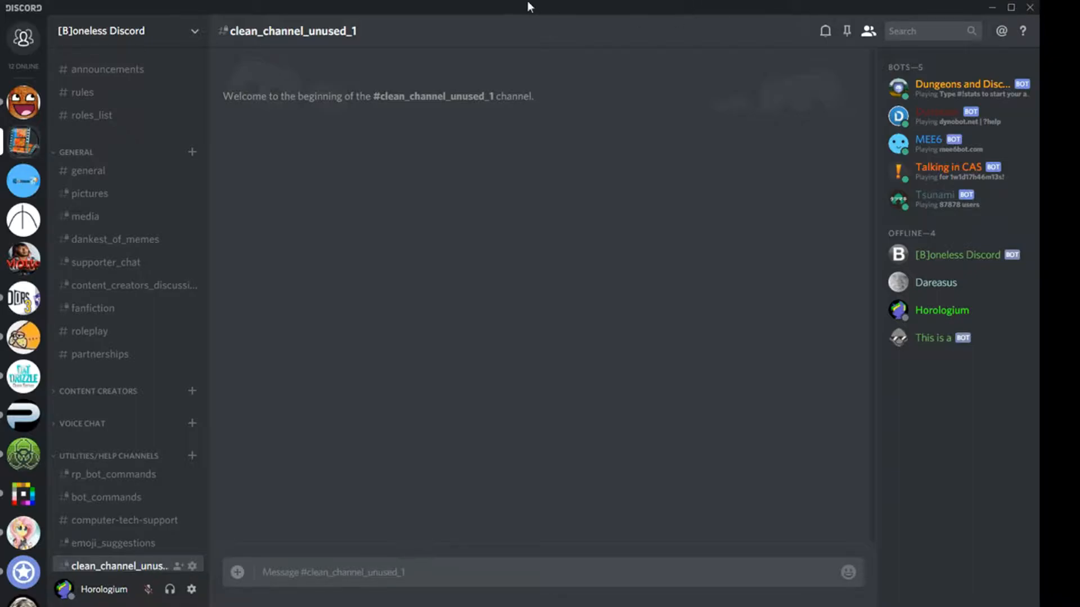
- Examine the general, text and voice permissions of the TheSilenced role in the server settings, and close the settings
click(137, 48)
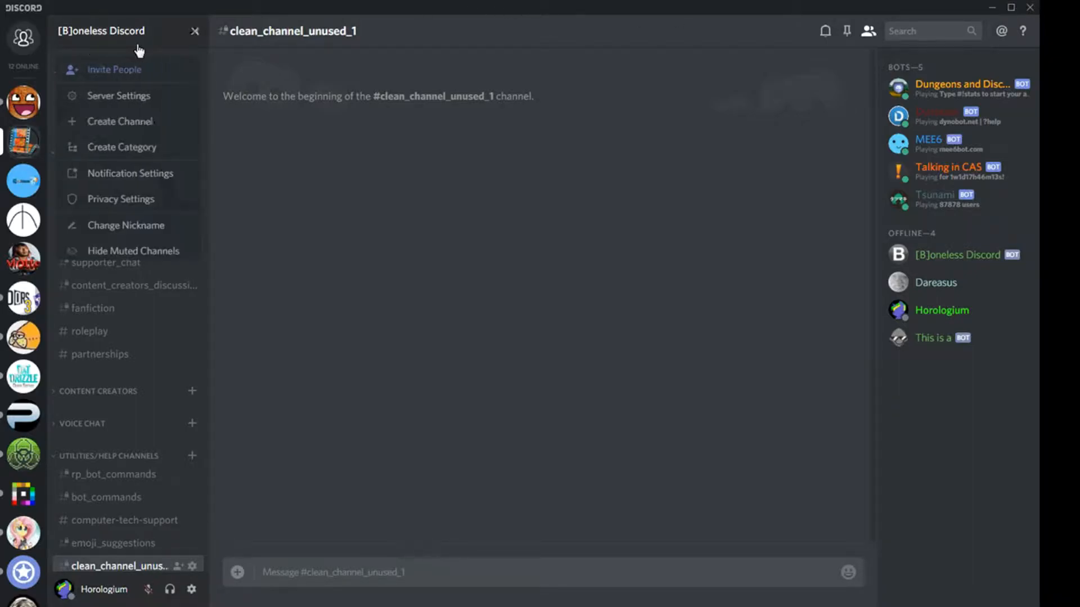
click(134, 96)
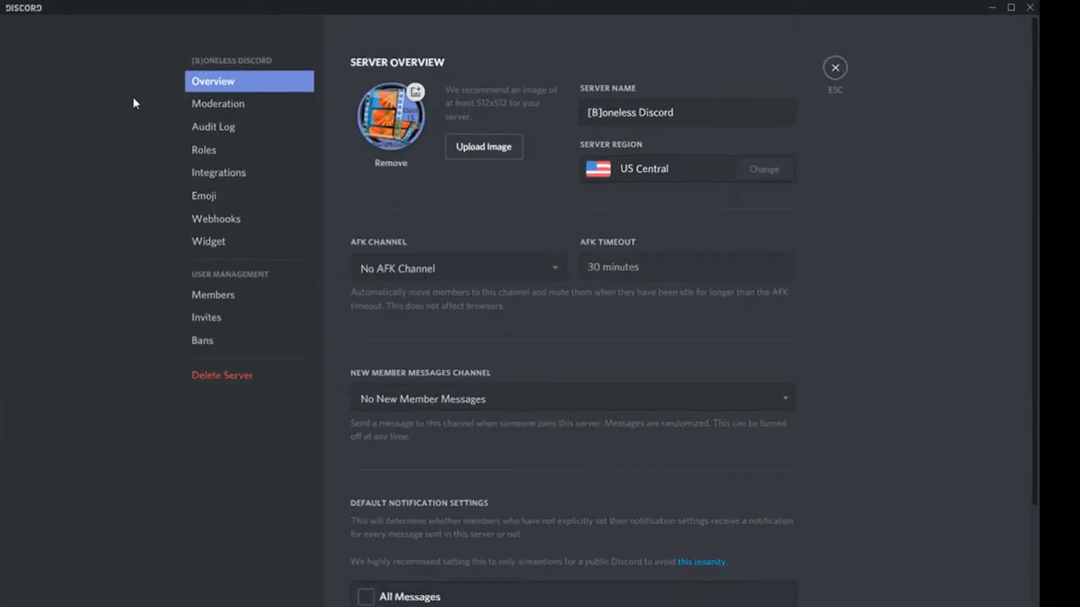
click(231, 154)
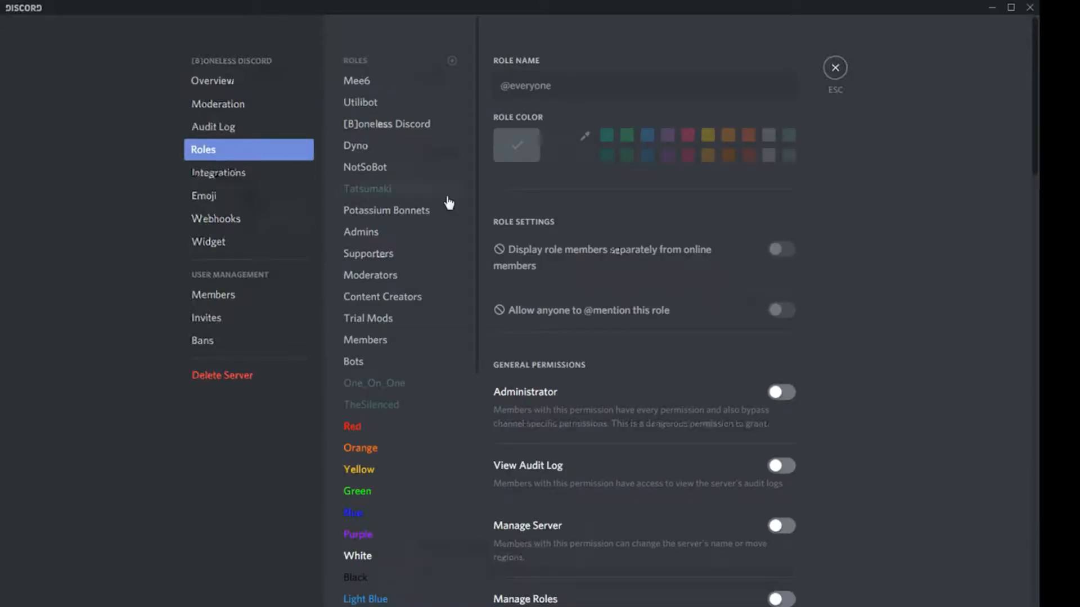
click(420, 407)
drag(1038, 149, 1039, 585)
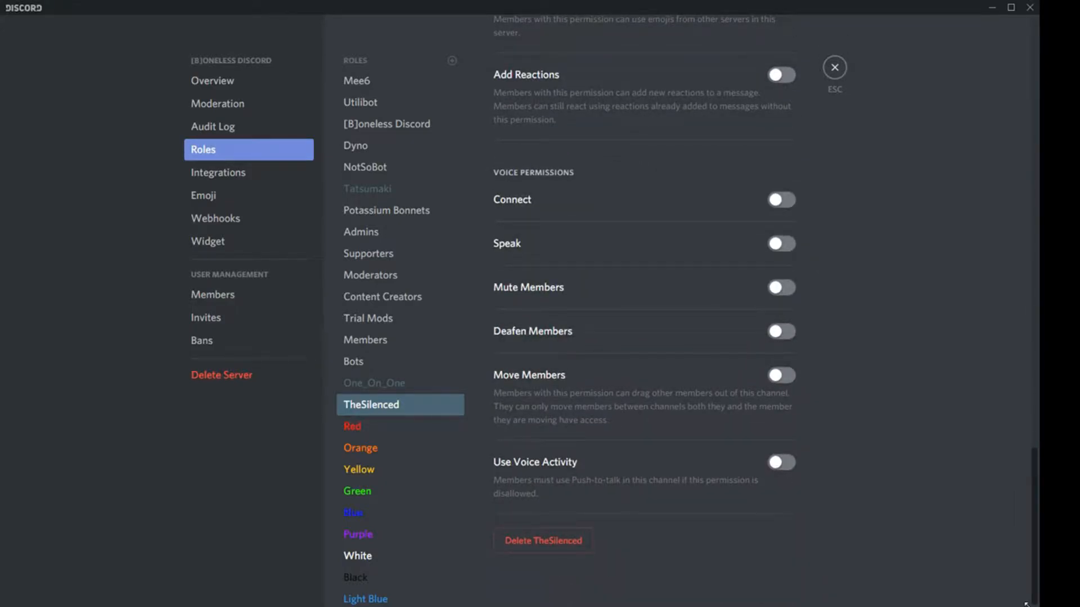
drag(1036, 599, 1034, 169)
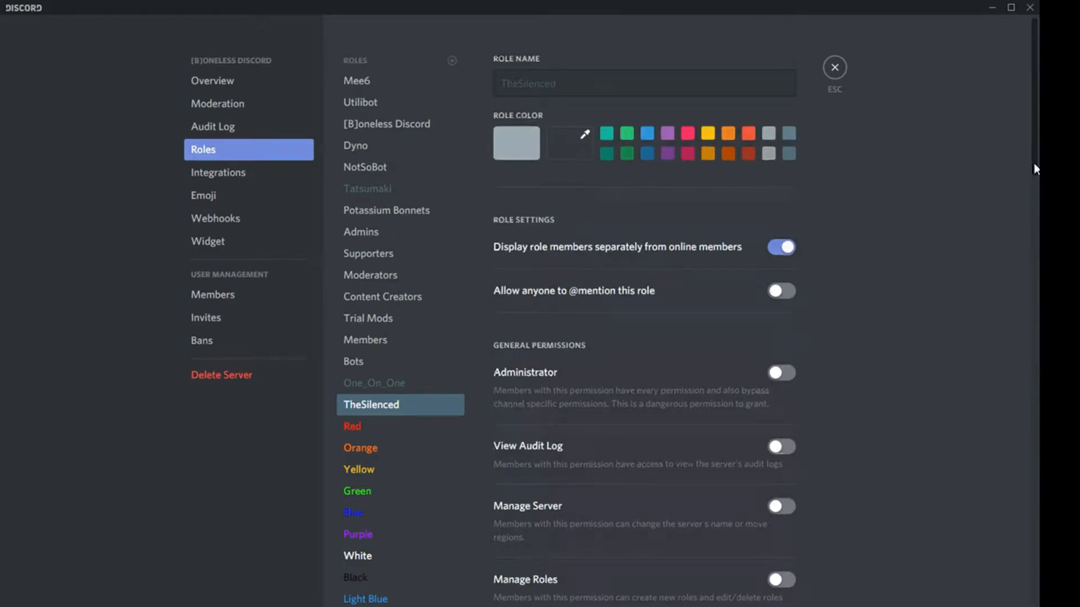
scroll(1038, 244, down, 3)
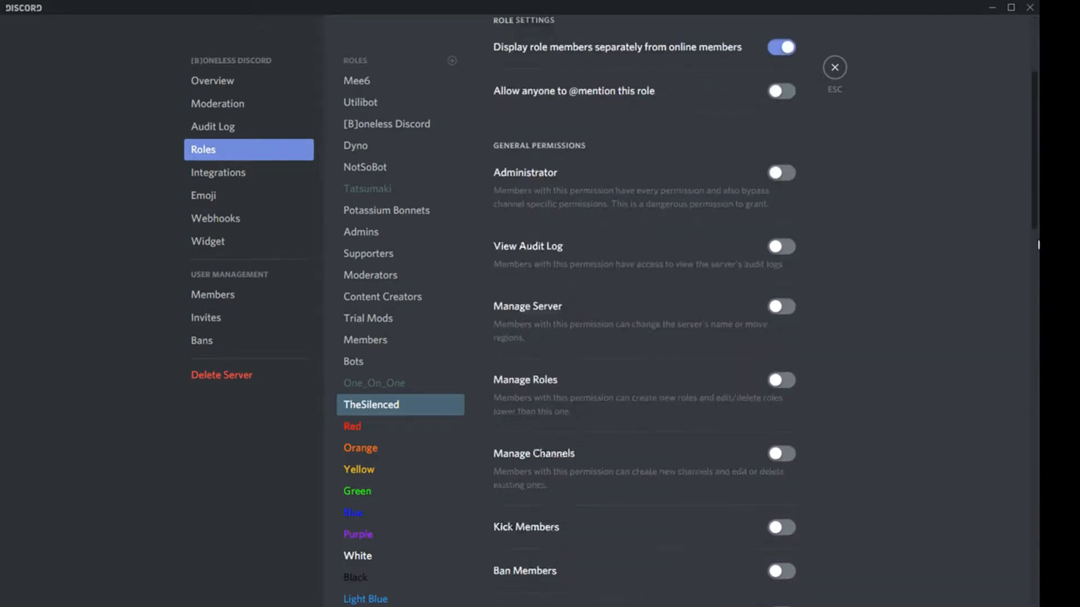
drag(1038, 244, 1039, 19)
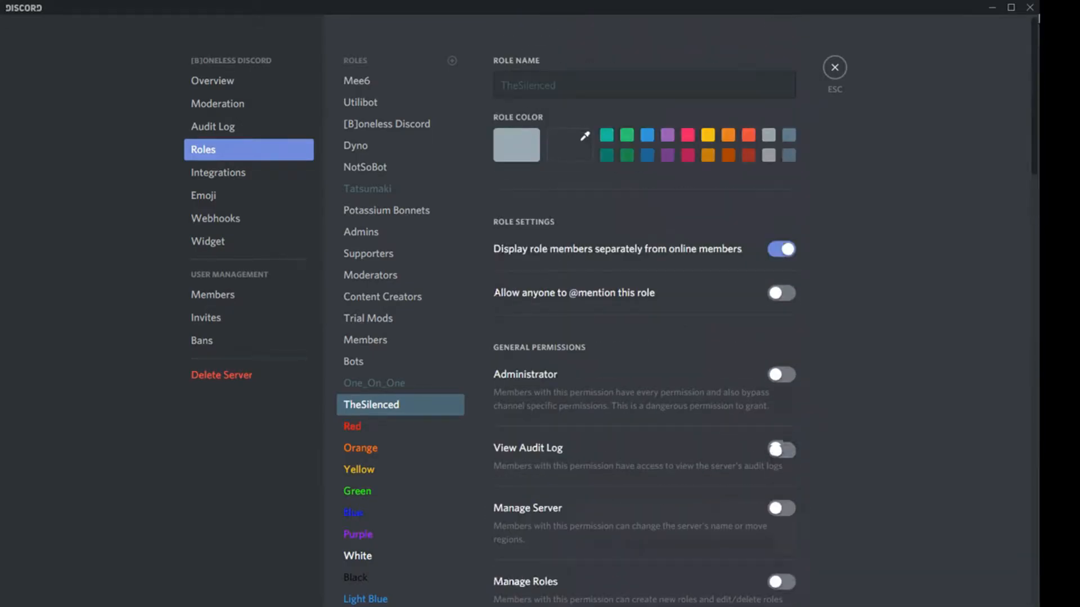
click(835, 68)
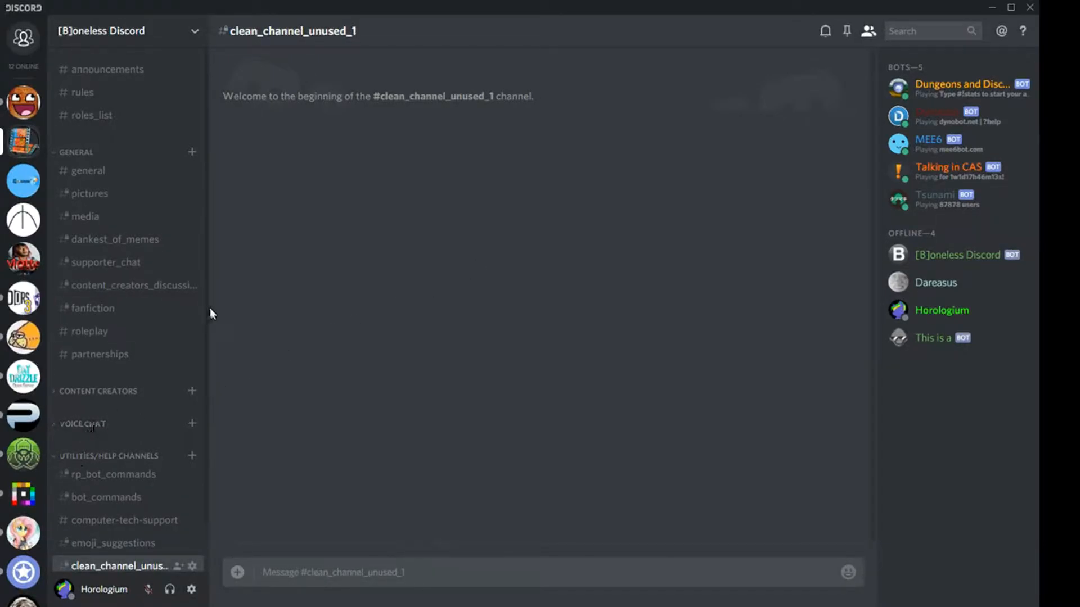
- Expand the Staff category and open the channel settings of the_twilight_zone
scroll(201, 464, down, 1)
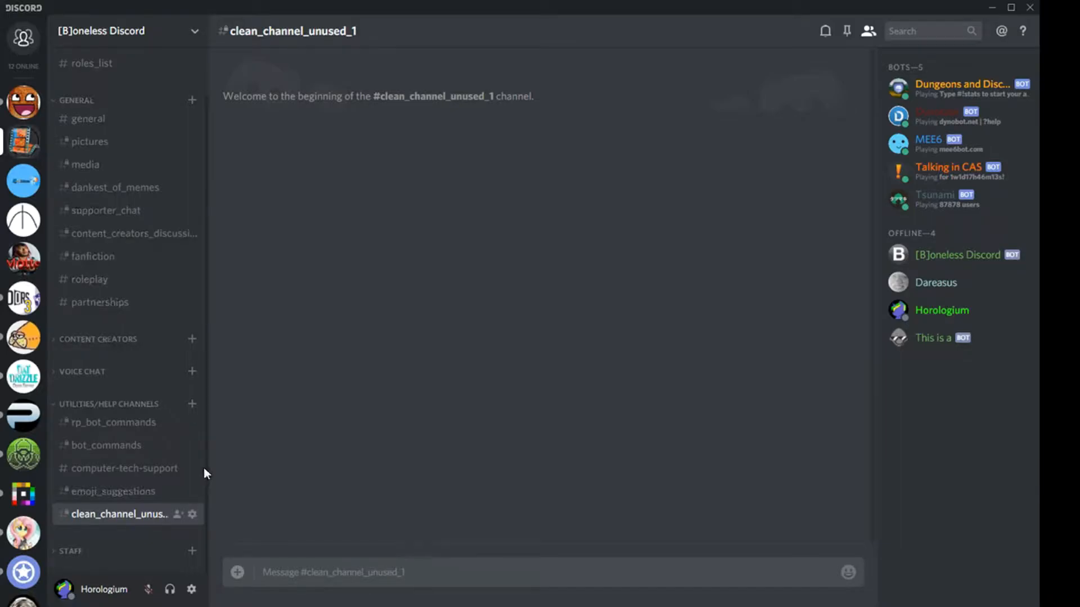
click(122, 555)
scroll(203, 506, down, 3)
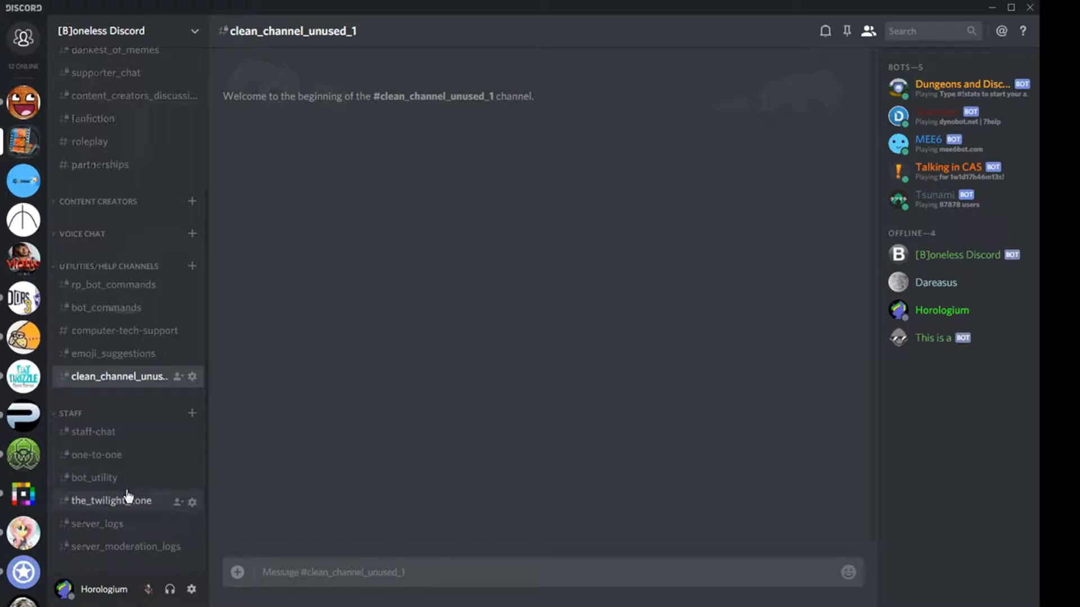
click(126, 500)
click(192, 501)
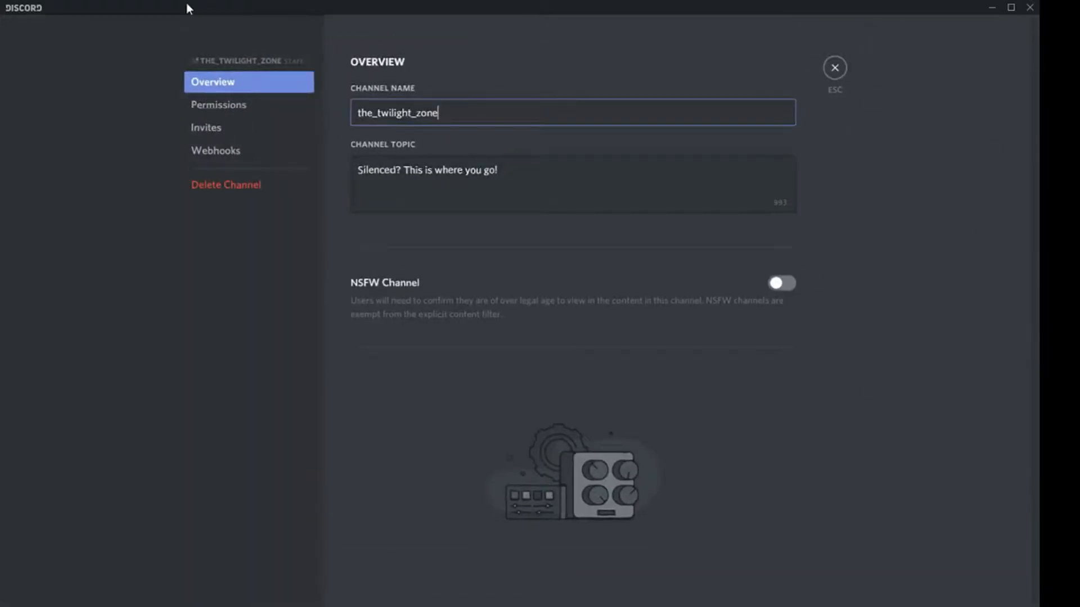
- Examine TheSilenced role's text permissions for the_twilight_zone channel and close the channel settings
click(238, 107)
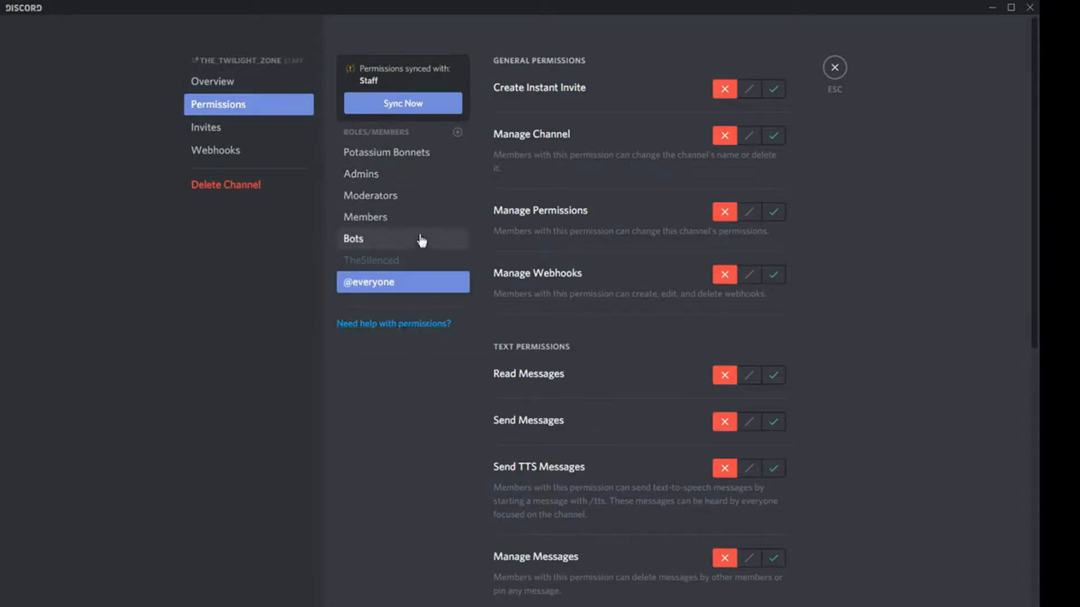
click(413, 265)
drag(1038, 203, 1039, 354)
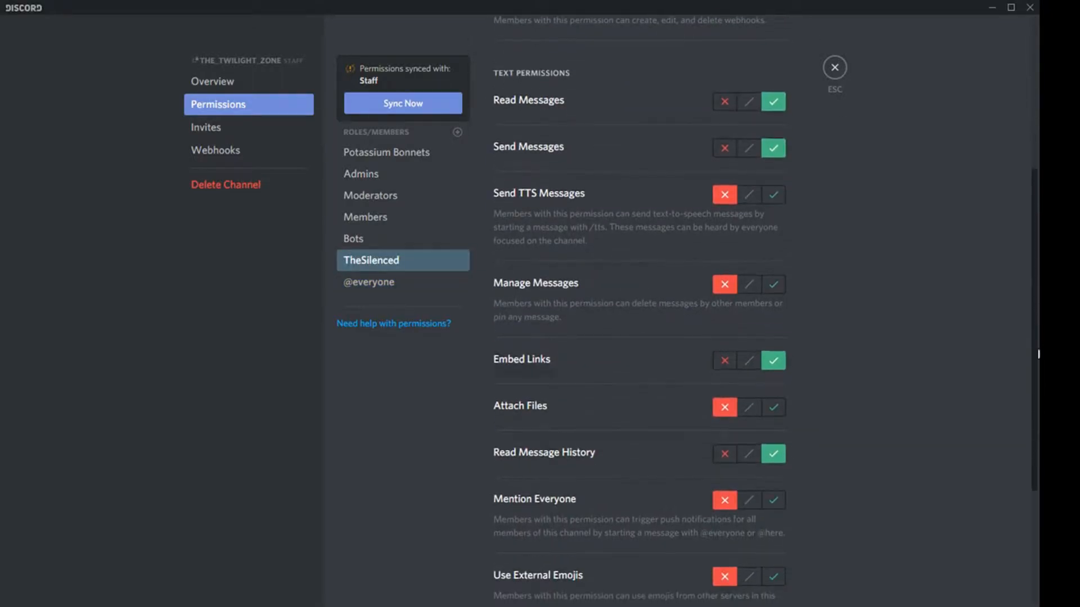
click(836, 70)
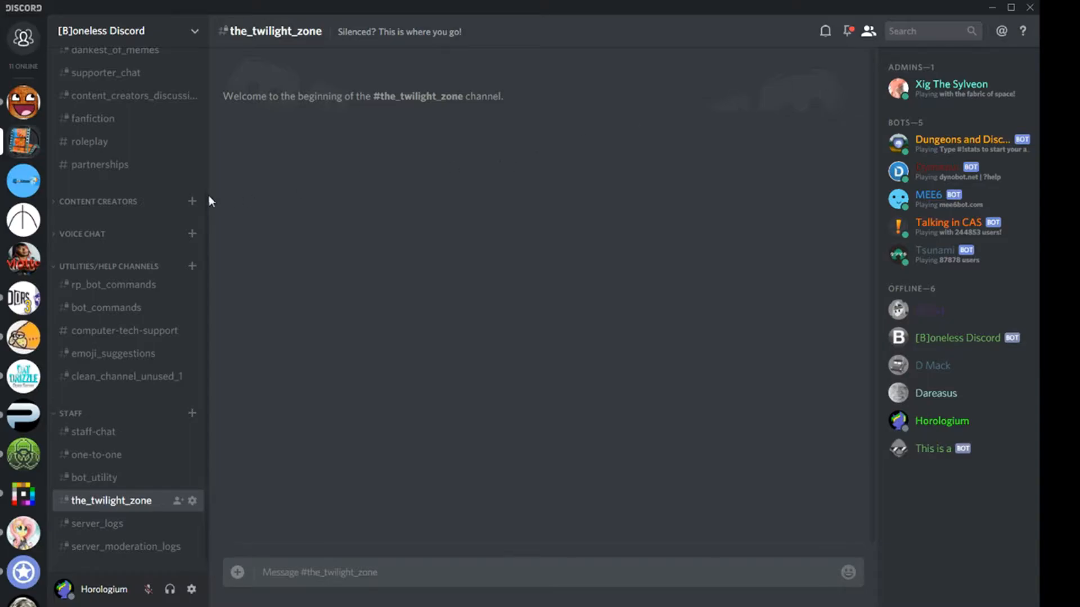
- View the general and clean_channel_unused_1 channels, then return to general and look through its older messages
drag(206, 197, 197, 41)
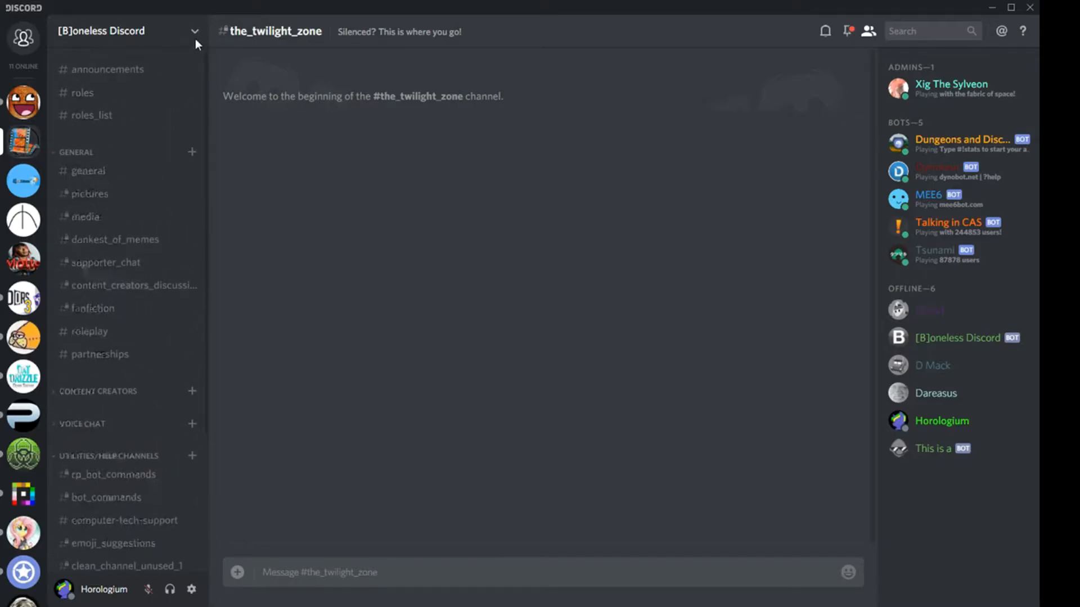
click(141, 179)
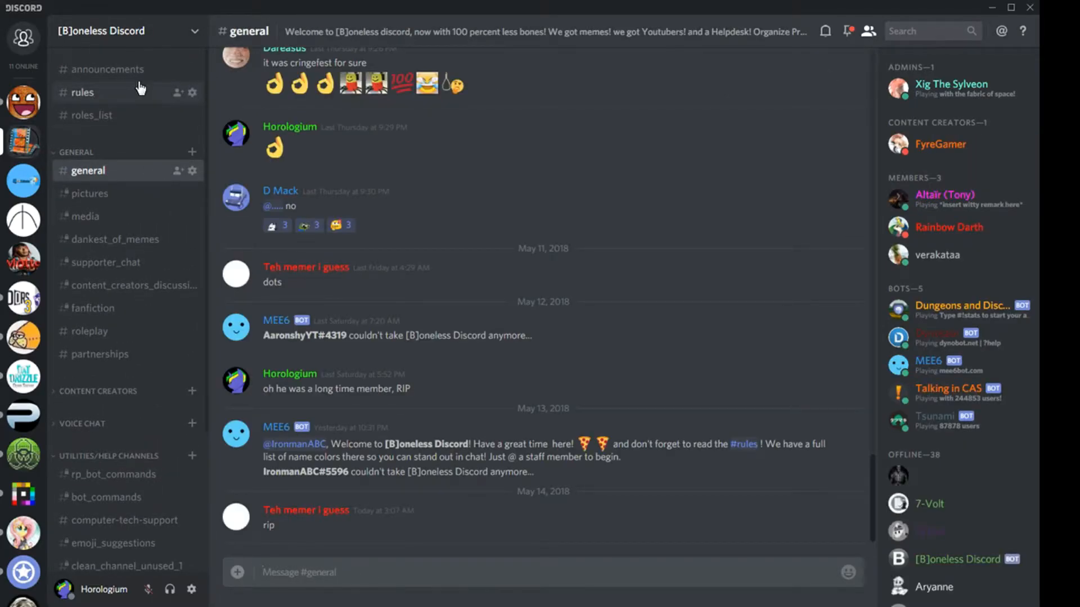
click(138, 568)
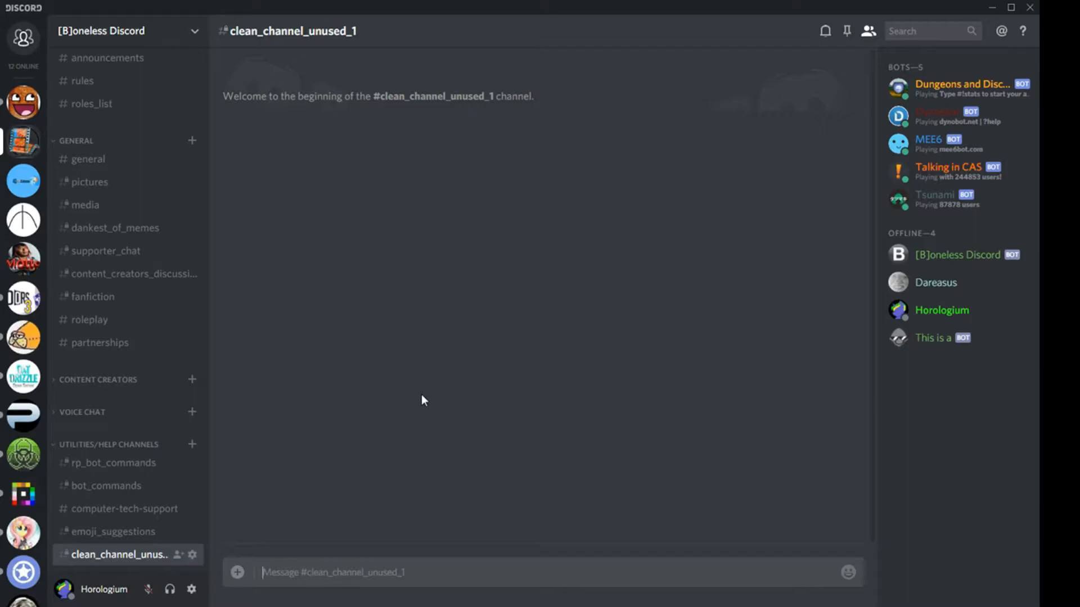
click(102, 155)
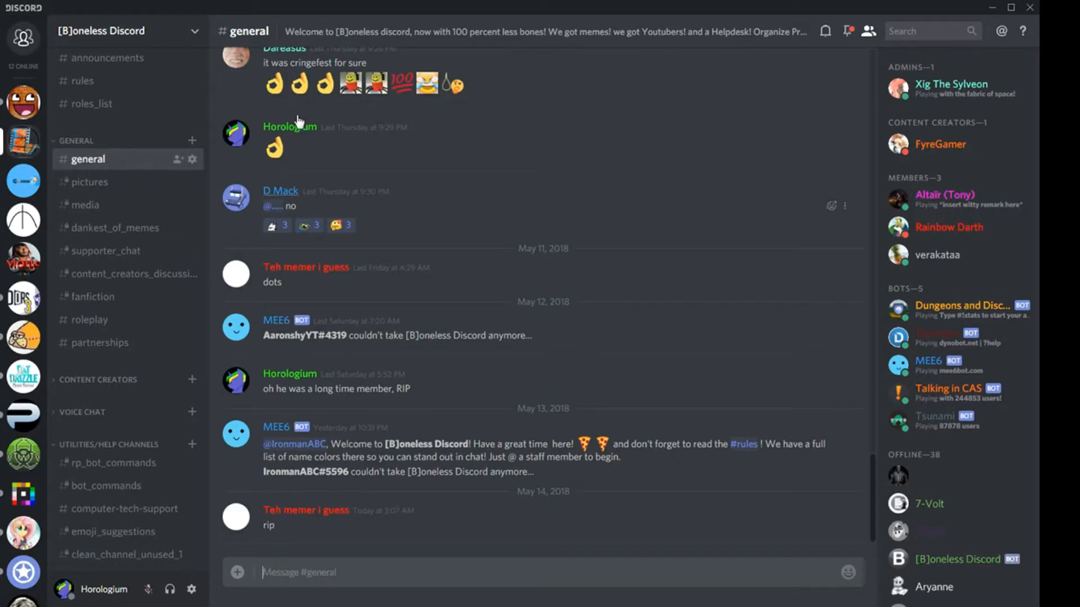
drag(873, 531, 856, 147)
- Examine the Tree Green color role's display settings and general permissions in the server's role settings, and close the settings
click(140, 39)
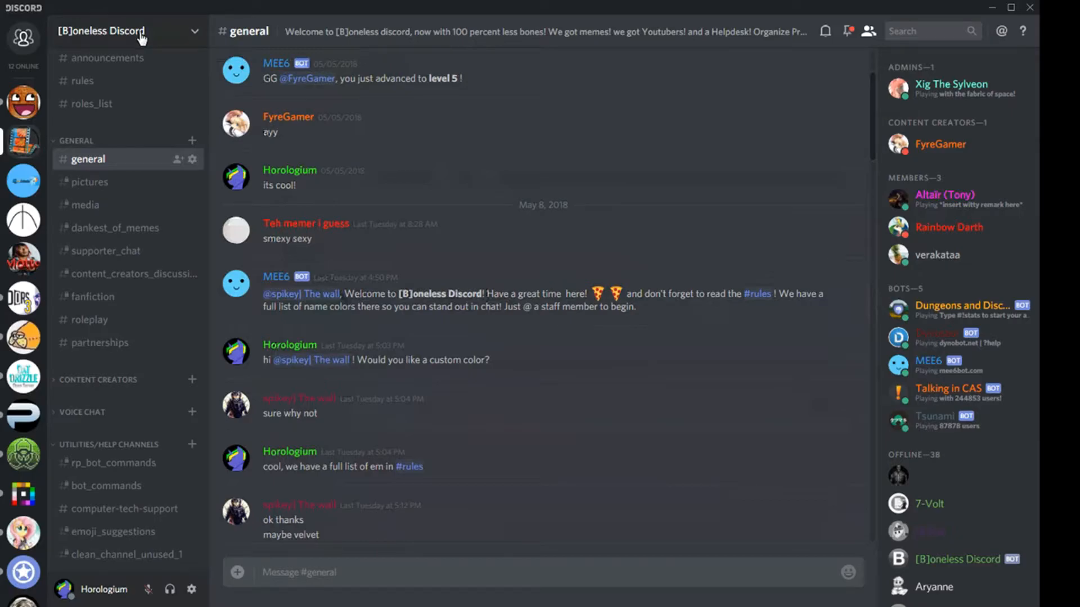
click(131, 97)
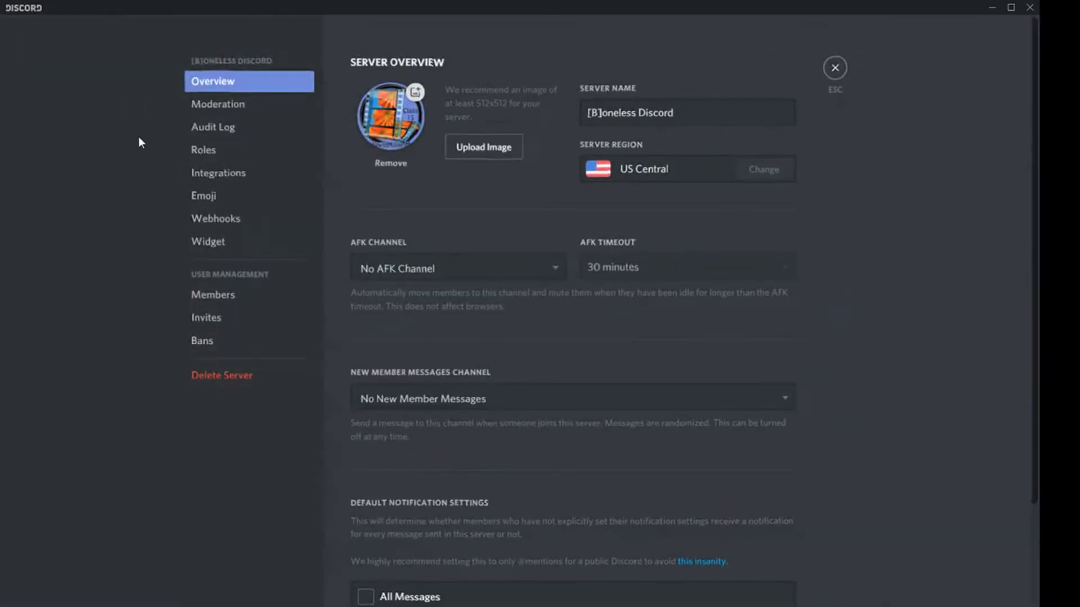
click(209, 153)
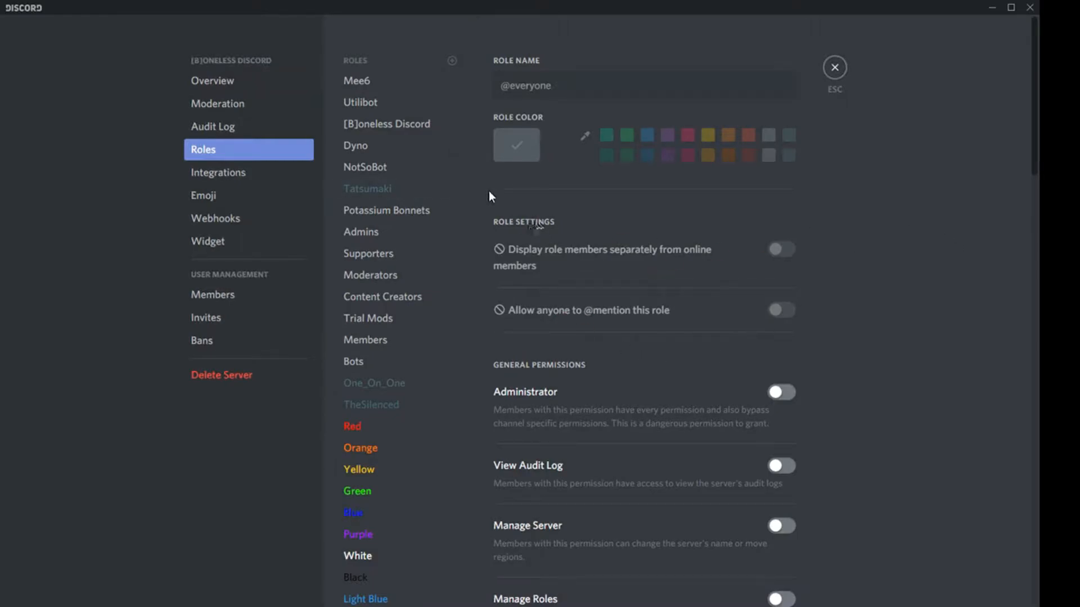
drag(479, 196, 484, 398)
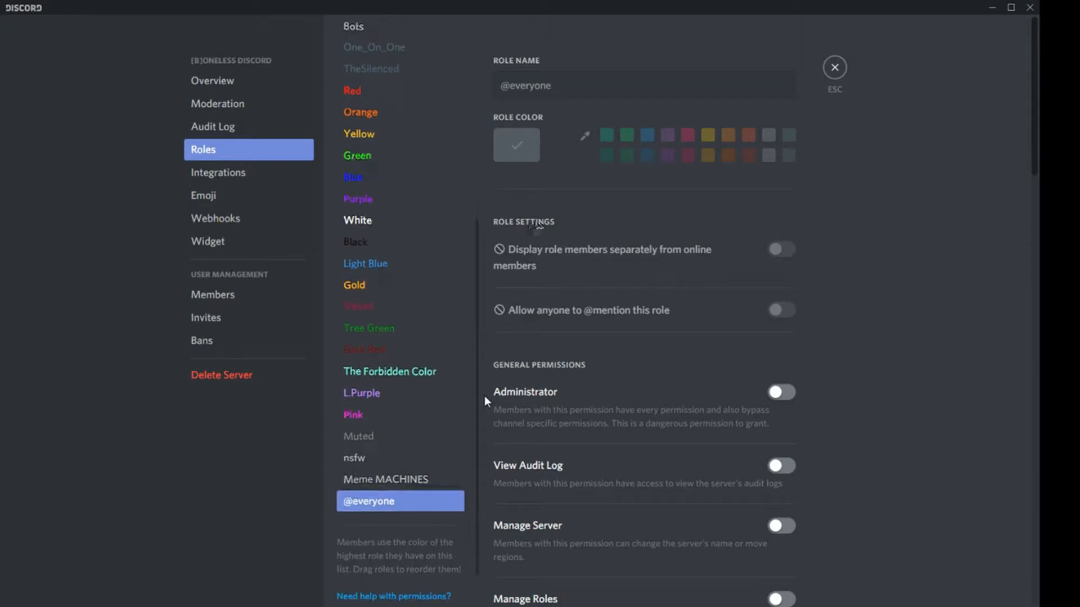
click(445, 333)
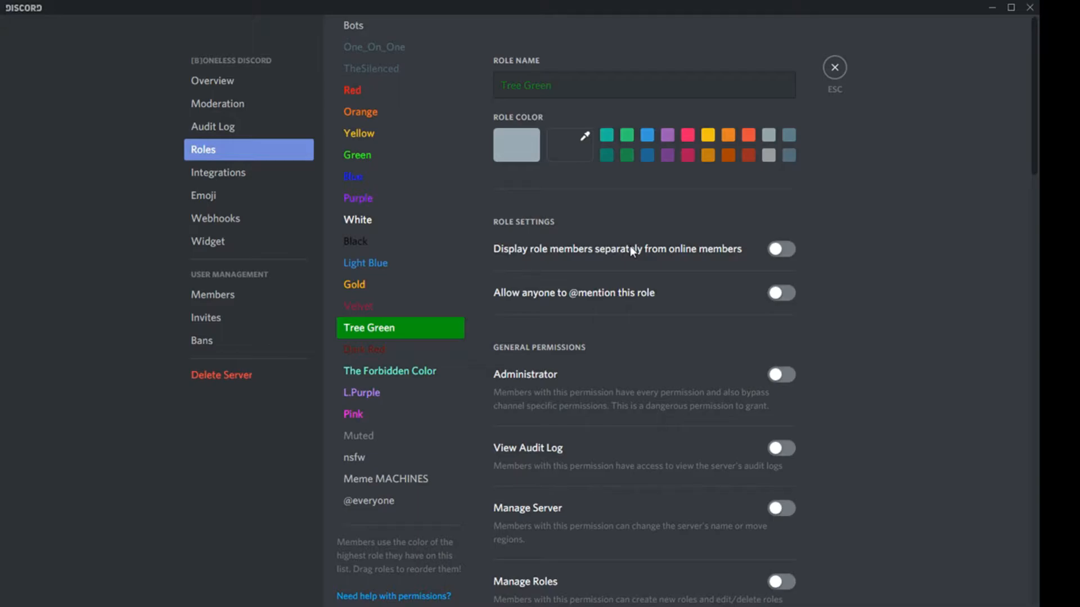
mouse_move(1038, 72)
mouse_down()
mouse_move(1039, 543)
mouse_move(1039, 64)
mouse_up()
mouse_move(1039, 63)
mouse_down()
mouse_move(1038, 540)
mouse_move(1039, 56)
mouse_up()
key(Escape)
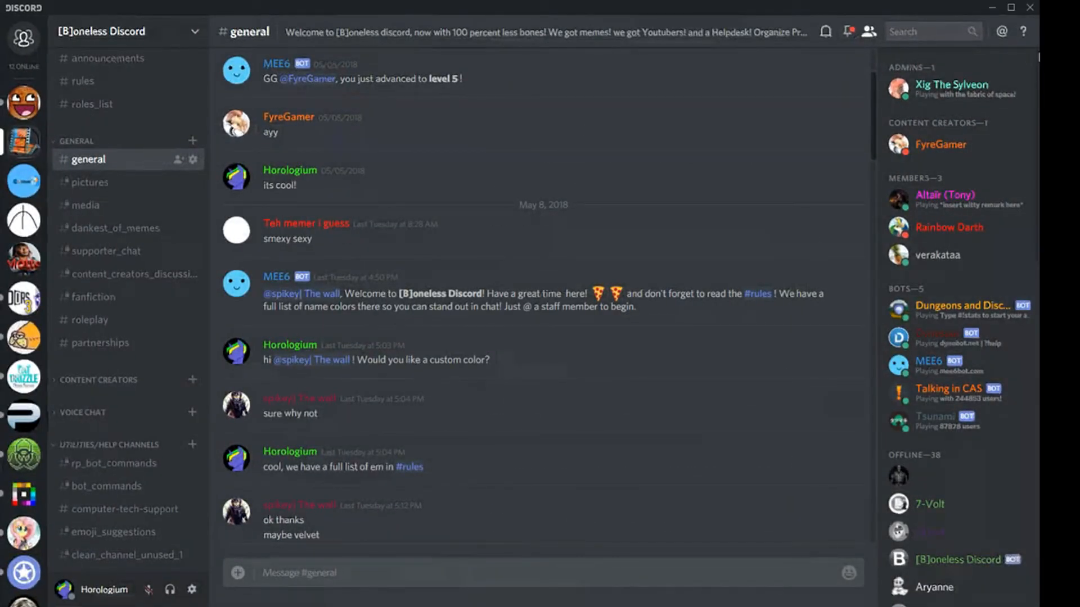